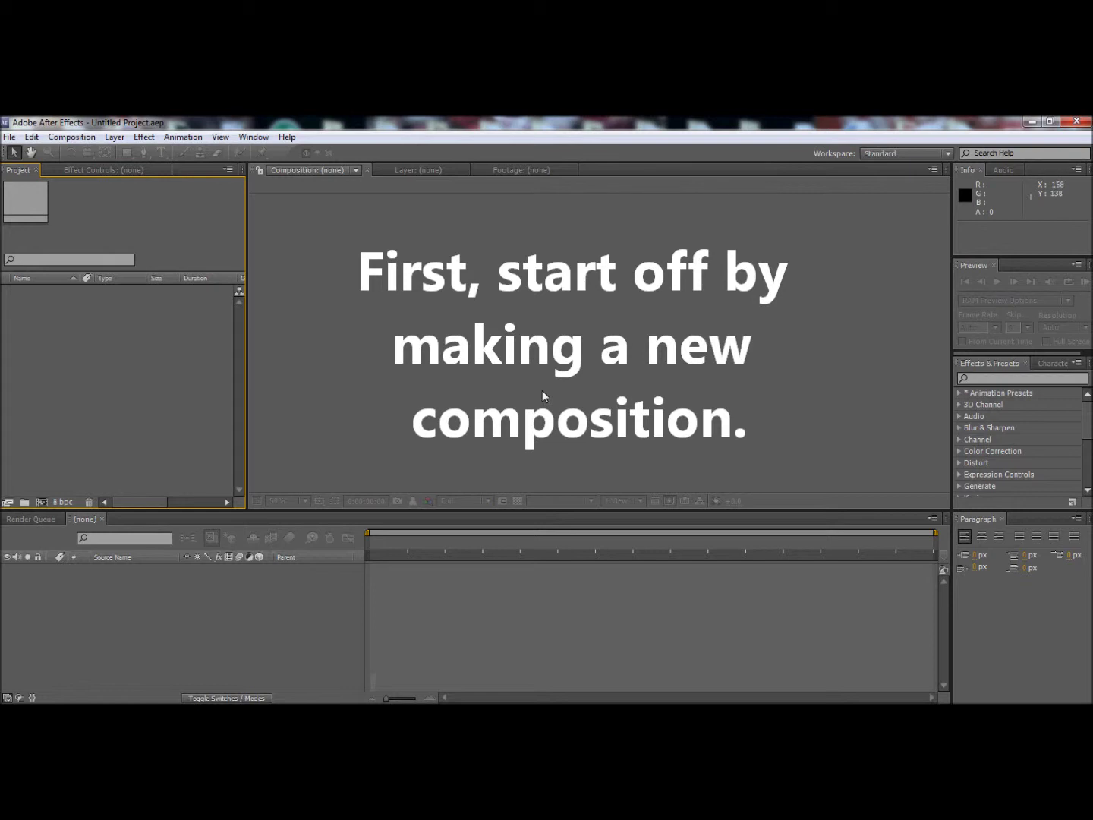
Open the Composition menu to begin making a new composition
{"action": "left_click", "coordinate": [72, 138]}
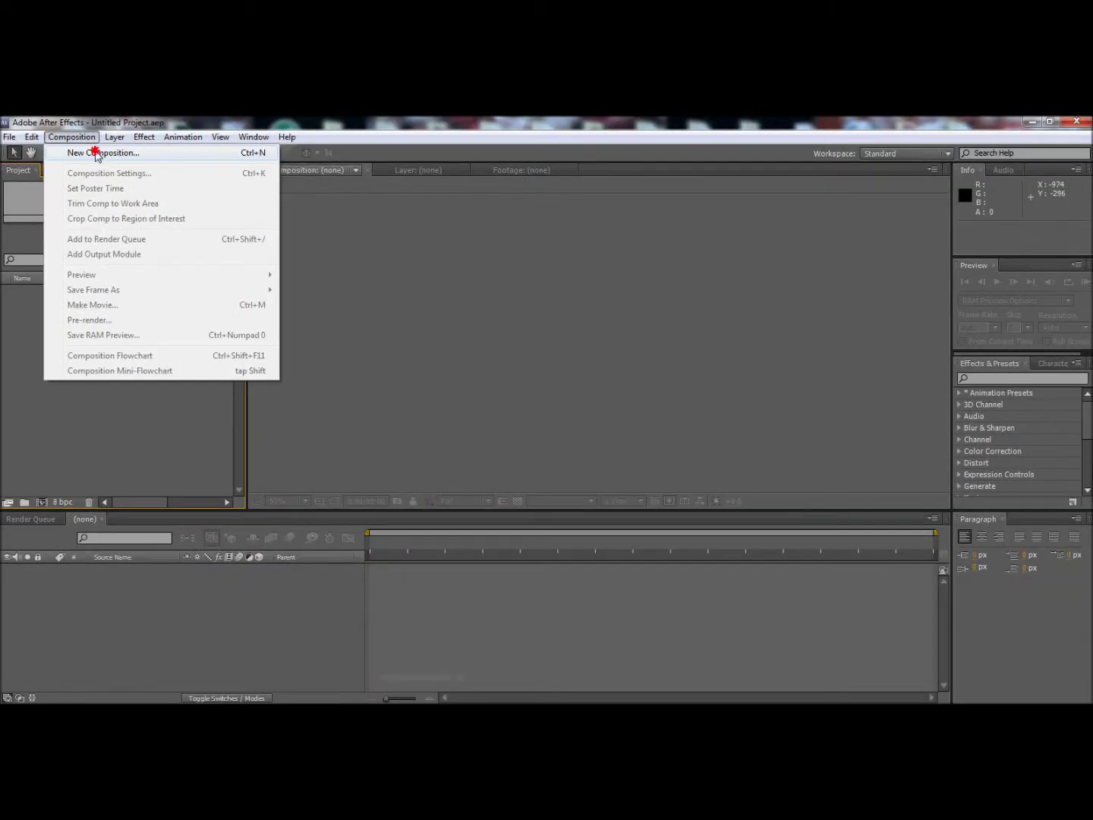
Create a new 1280×720, 29.97 fps, 10-second composition named '3D Text Tutorial'
{"action": "left_click", "coordinate": [95, 150]}
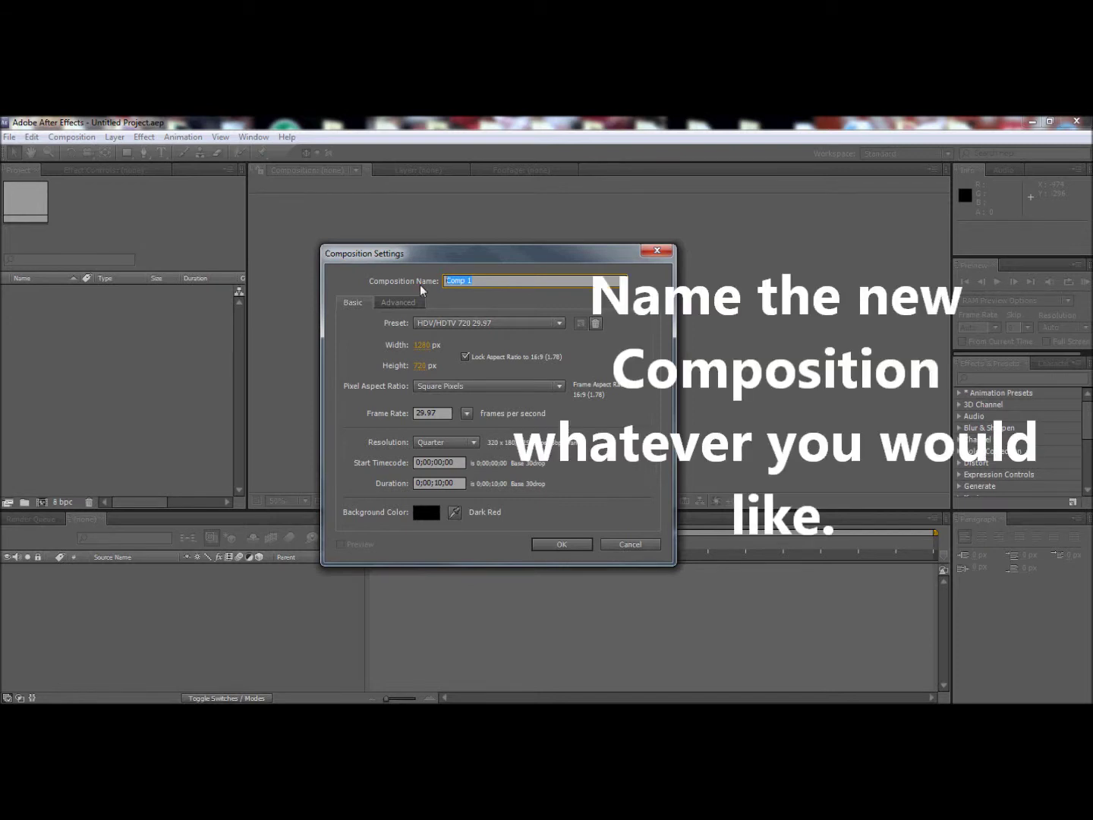
{"action": "key", "text": "BackSpace"}
{"action": "type", "text": "3D Text Tutorial"}
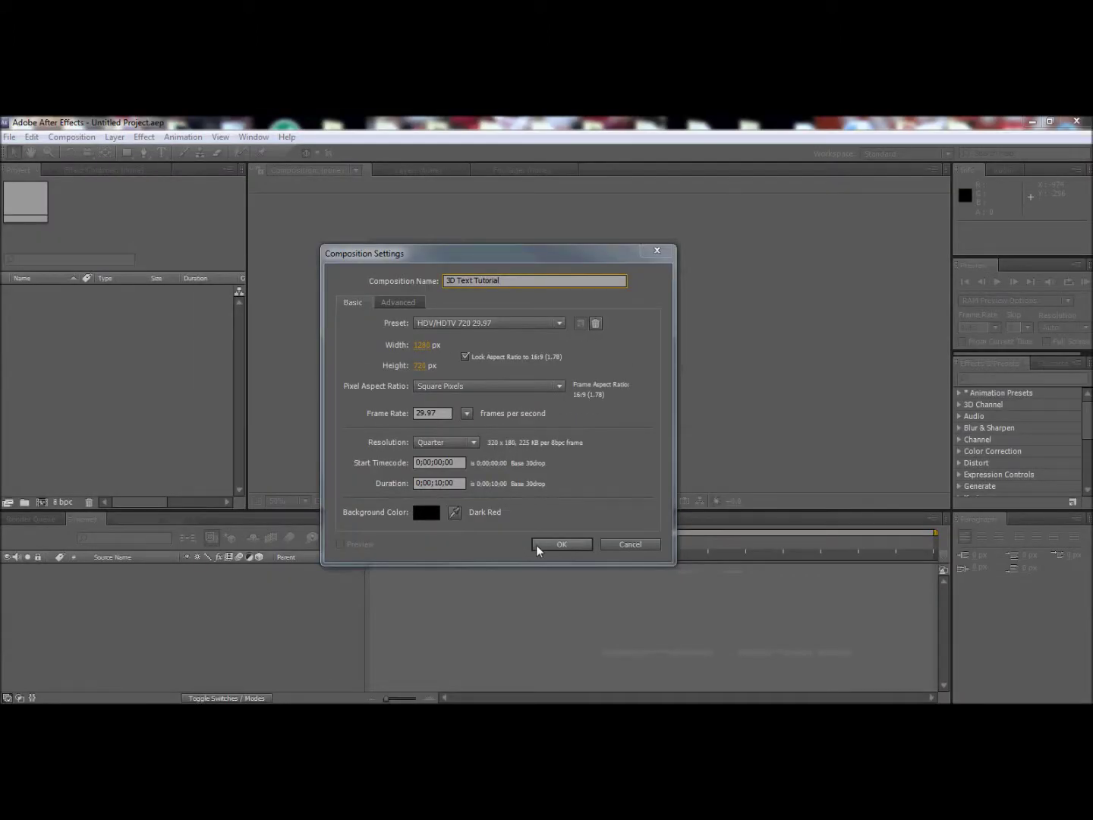
{"action": "left_click", "coordinate": [538, 545]}
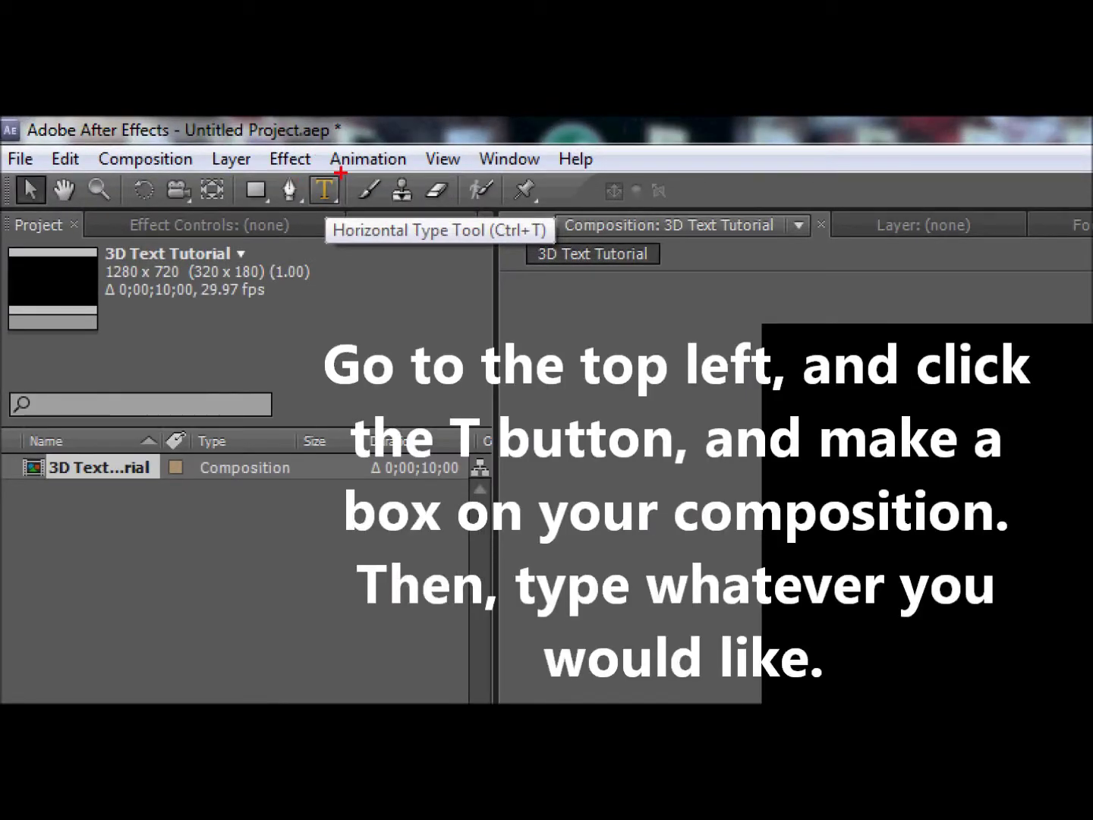
Add a '=D' text layer, move it to the frame centre, and select its characters
{"action": "left_click_drag", "start_coordinate": [338, 163], "coordinate": [346, 216]}
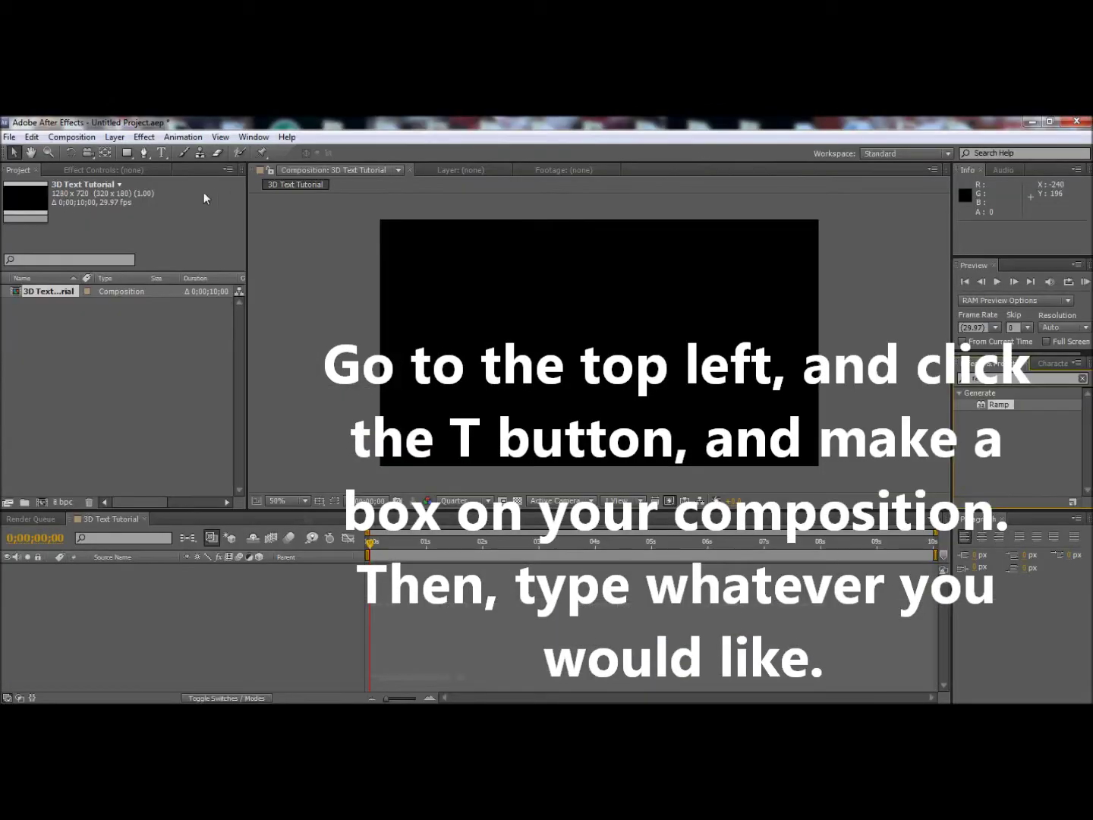
{"action": "left_click", "coordinate": [160, 152]}
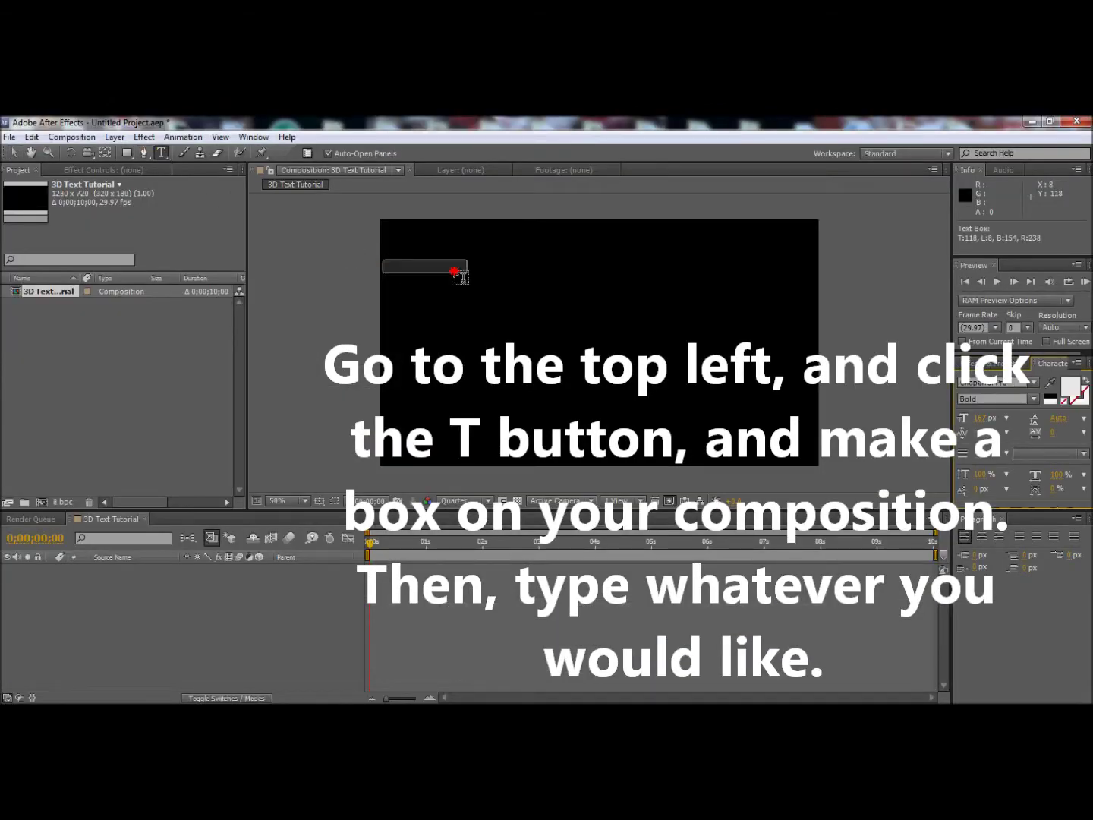
{"action": "left_click_drag", "start_coordinate": [384, 259], "coordinate": [815, 384]}
{"action": "type", "text": "=D"}
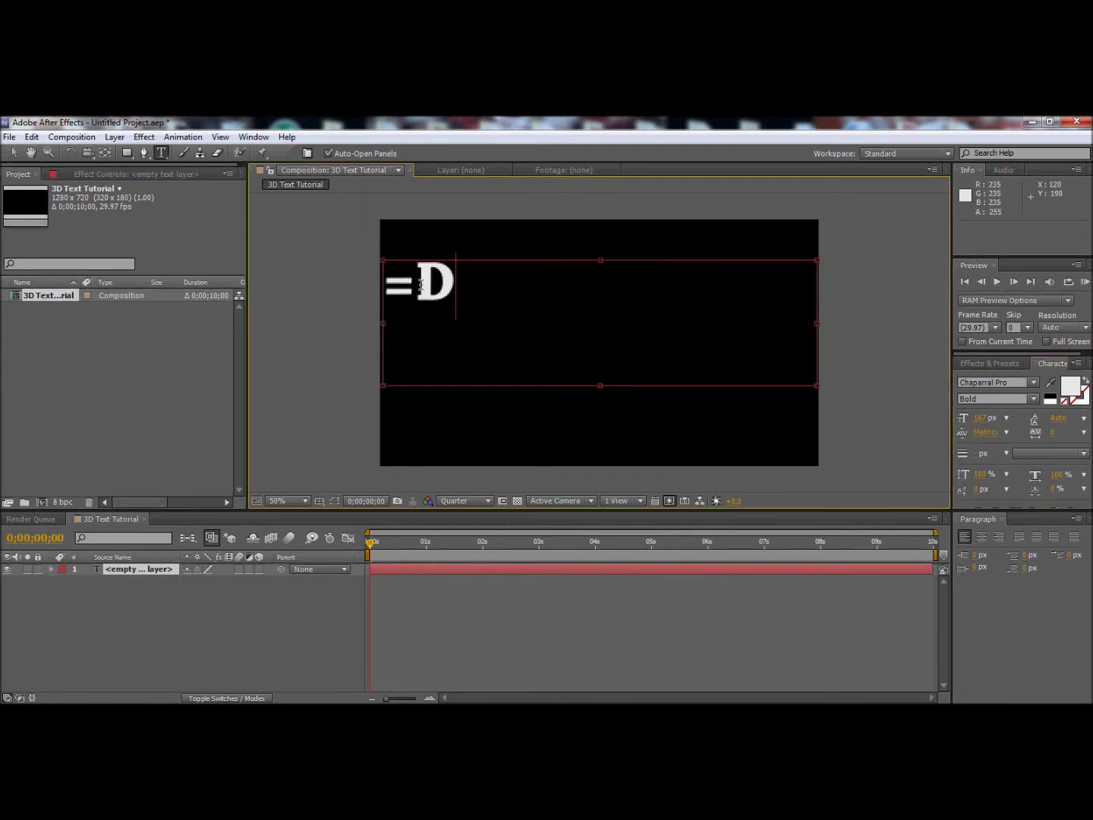
{"action": "left_click_drag", "start_coordinate": [697, 345], "coordinate": [897, 402]}
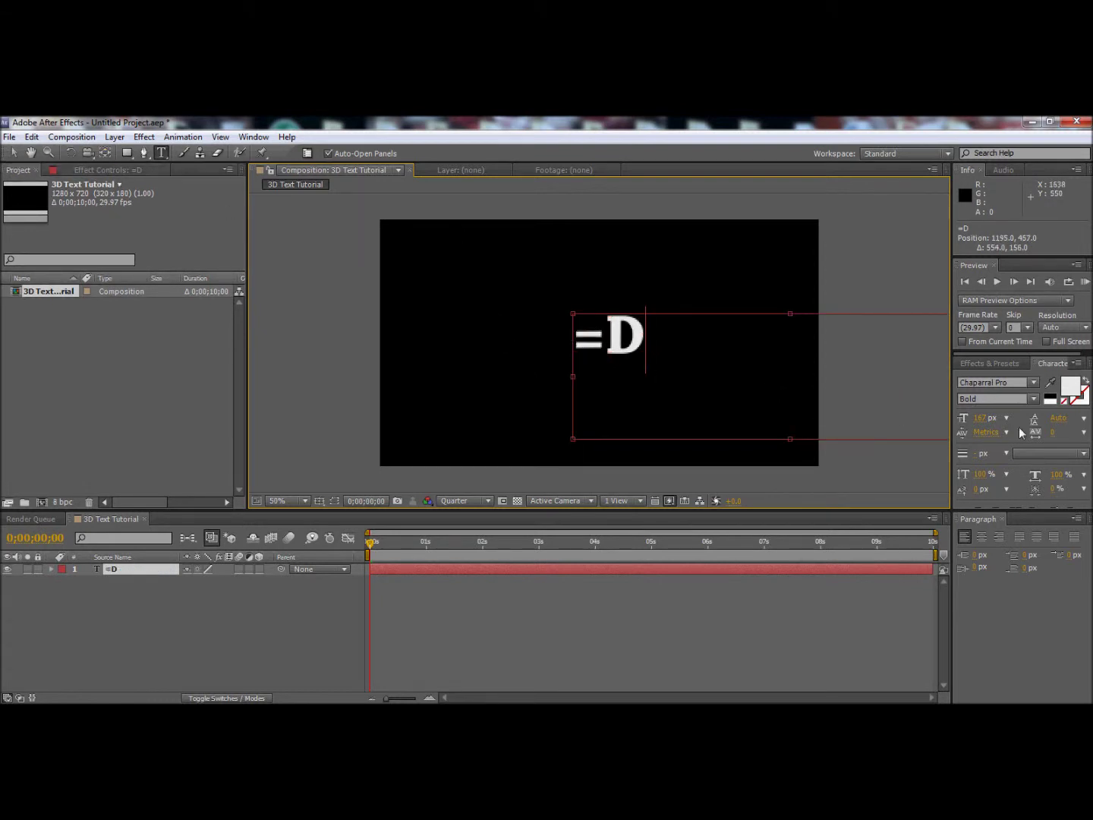
{"action": "left_click_drag", "start_coordinate": [647, 338], "coordinate": [573, 349]}
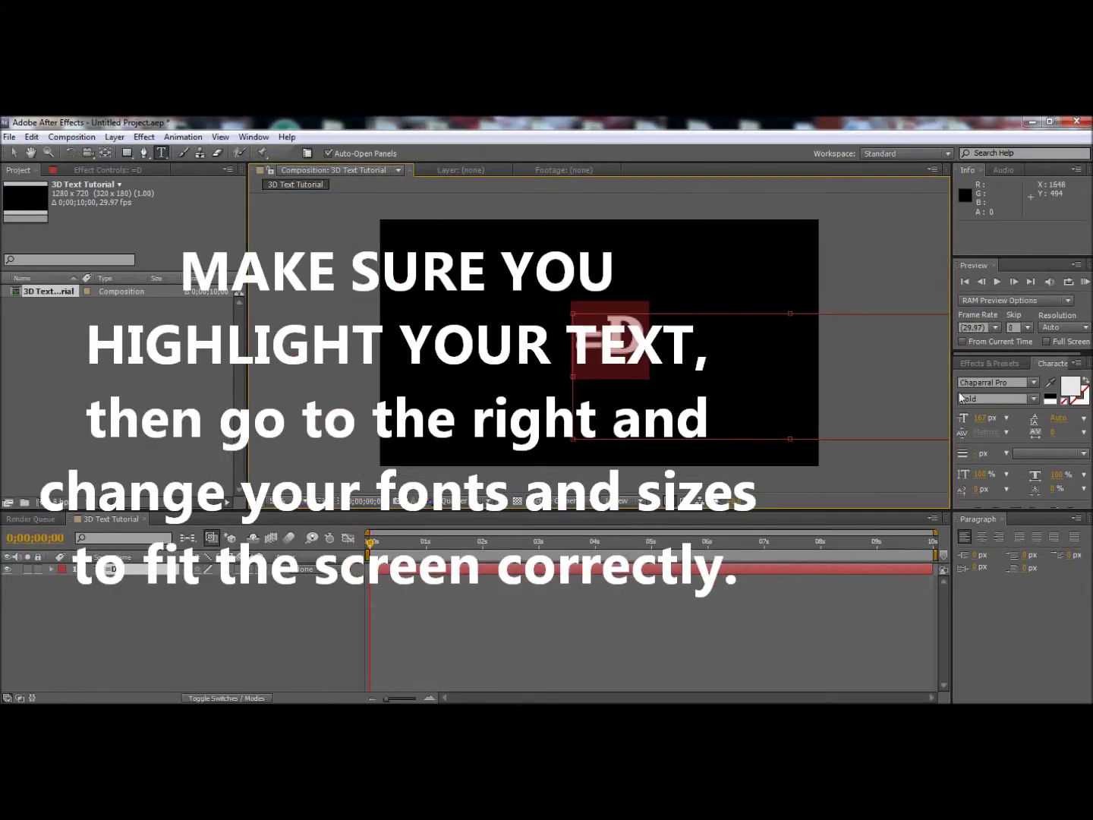
Set the =D text to Courier New Bold at 268 px and nudge it slightly left and up
{"action": "left_click", "coordinate": [1032, 383]}
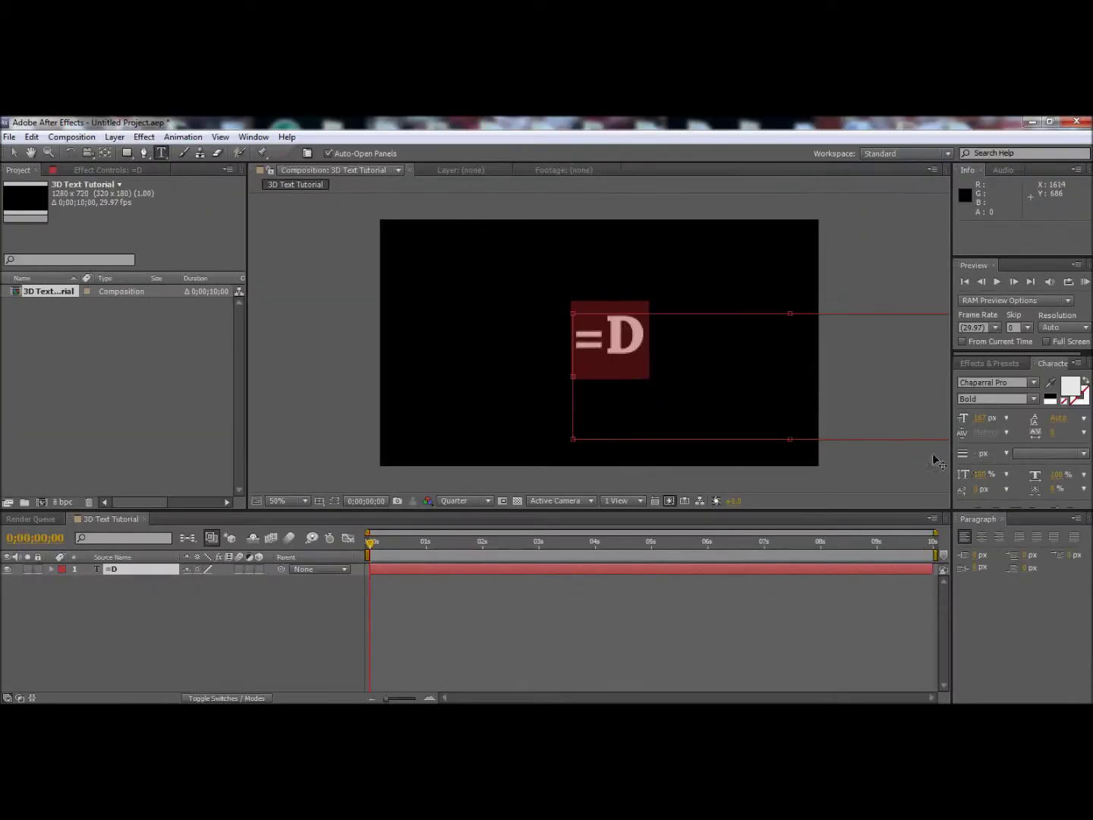
{"action": "left_click", "coordinate": [983, 537]}
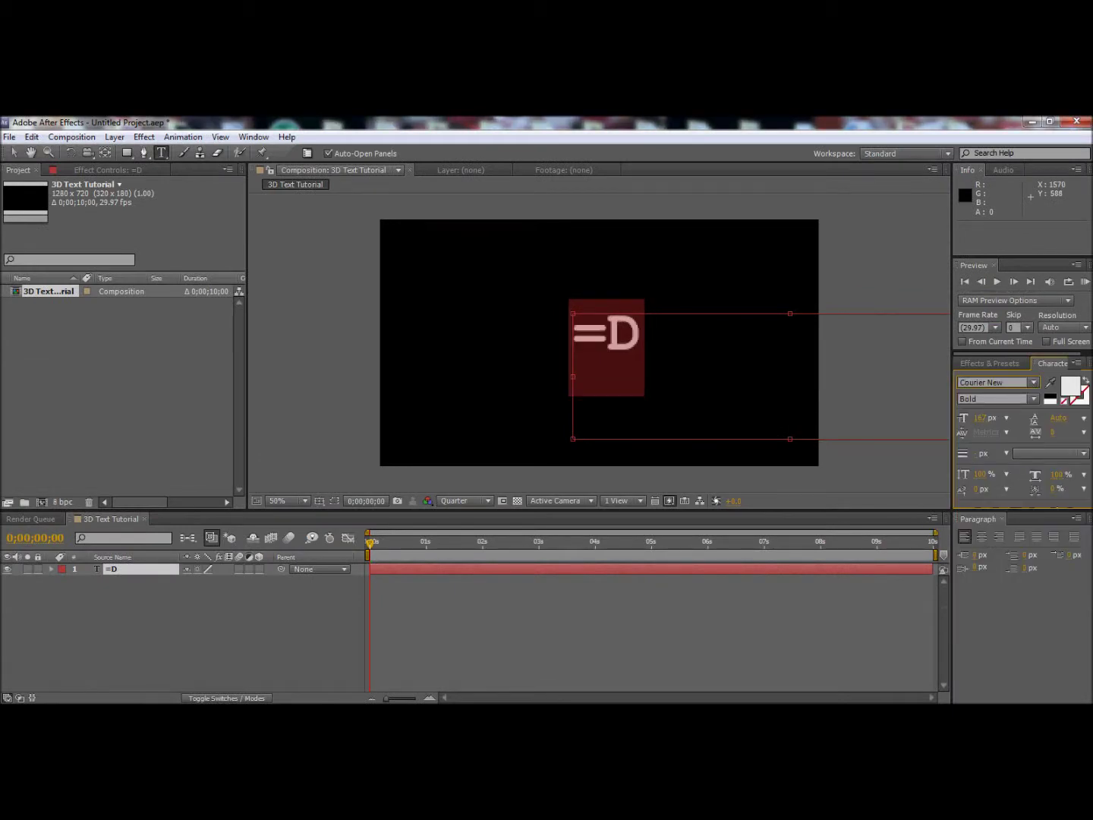
{"action": "left_click", "coordinate": [983, 419]}
{"action": "left_click_drag", "start_coordinate": [988, 421], "coordinate": [1063, 418]}
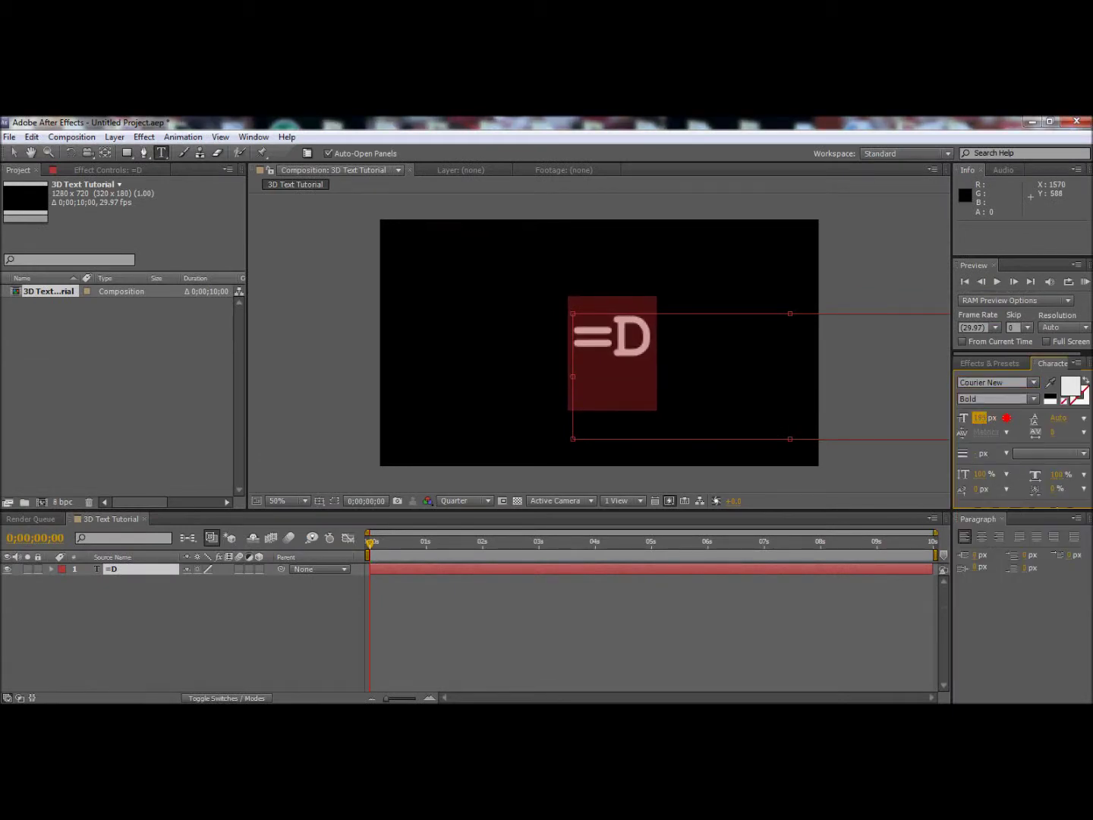
{"action": "left_click_drag", "start_coordinate": [1063, 418], "coordinate": [1057, 418]}
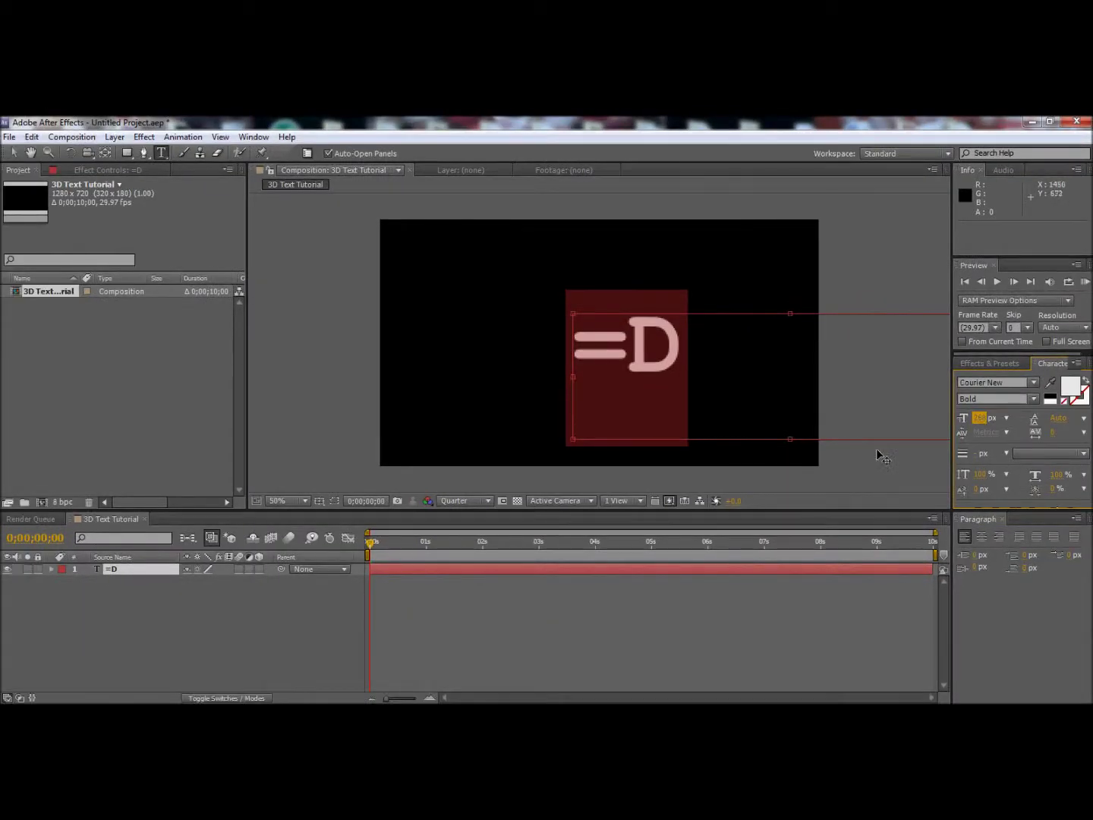
{"action": "mouse_move", "coordinate": [787, 413]}
{"action": "left_mouse_down"}
{"action": "mouse_move", "coordinate": [750, 393]}
{"action": "mouse_move", "coordinate": [742, 405]}
{"action": "left_mouse_up"}
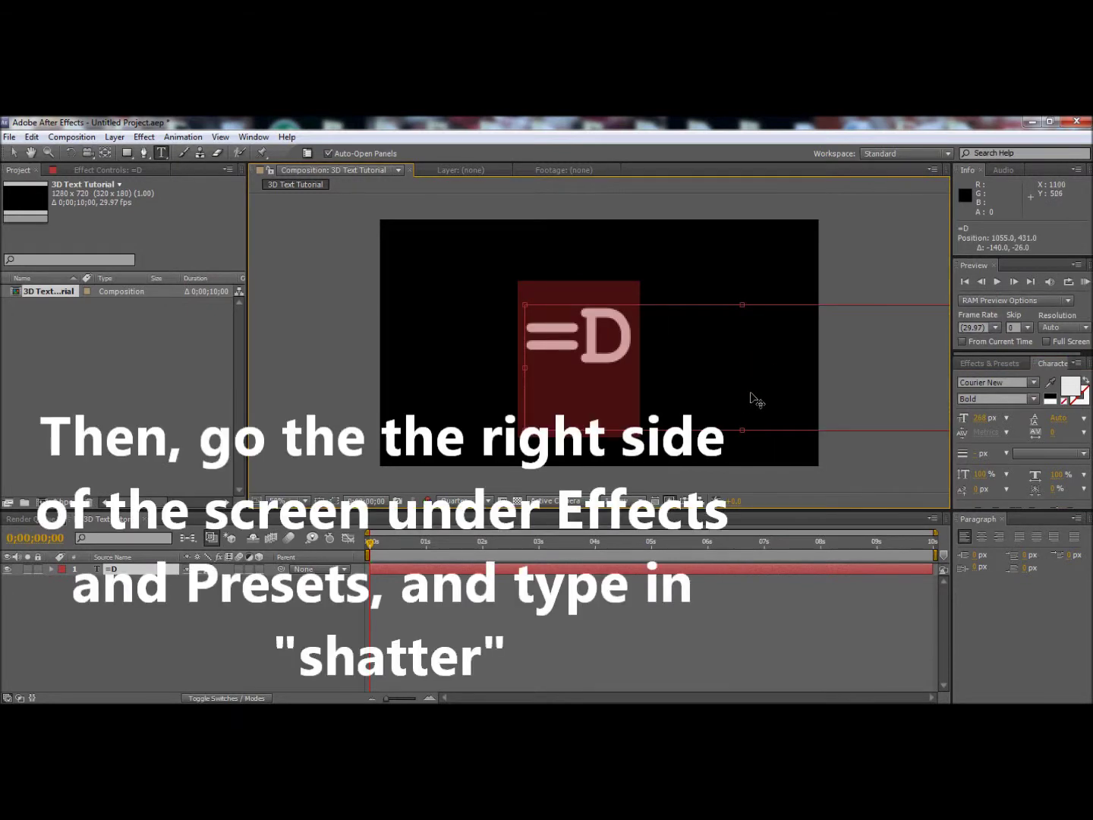
Search Effects & Presets for 'shatter' and apply Simulation > Shatter to the =D text layer
{"action": "left_click", "coordinate": [989, 366]}
{"action": "left_click_drag", "start_coordinate": [997, 377], "coordinate": [953, 378]}
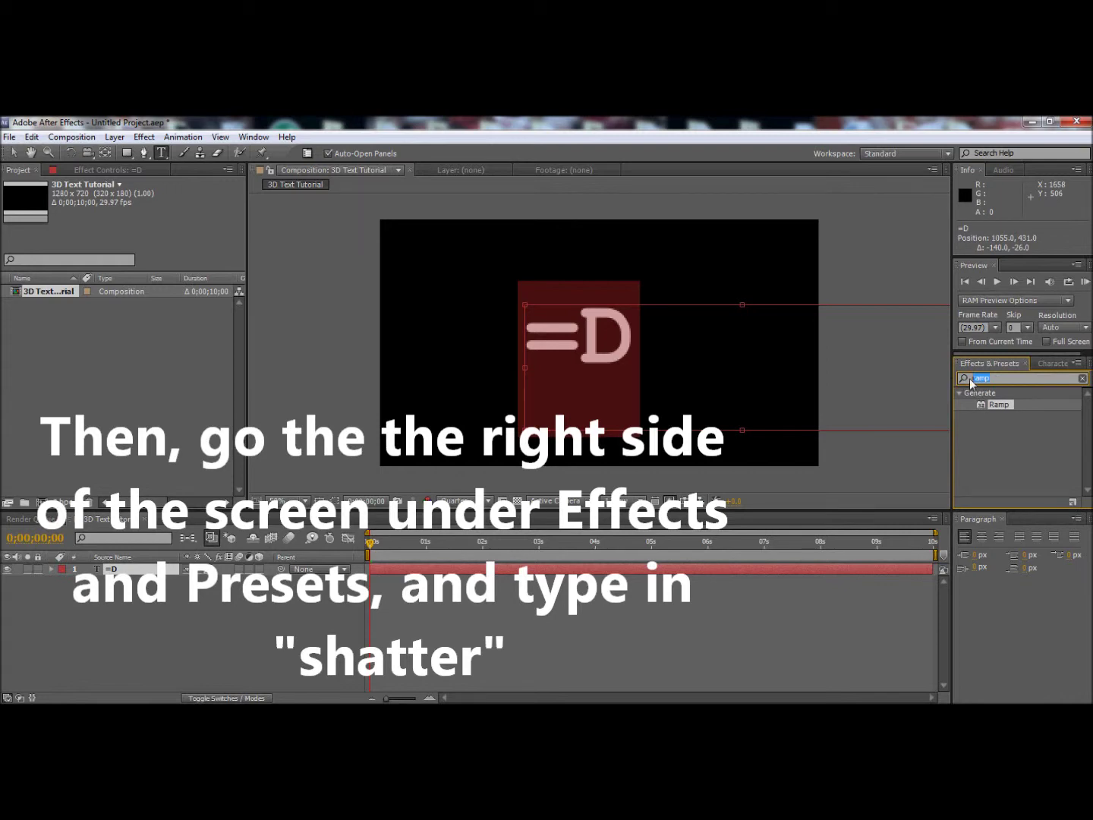
{"action": "type", "text": "shatter"}
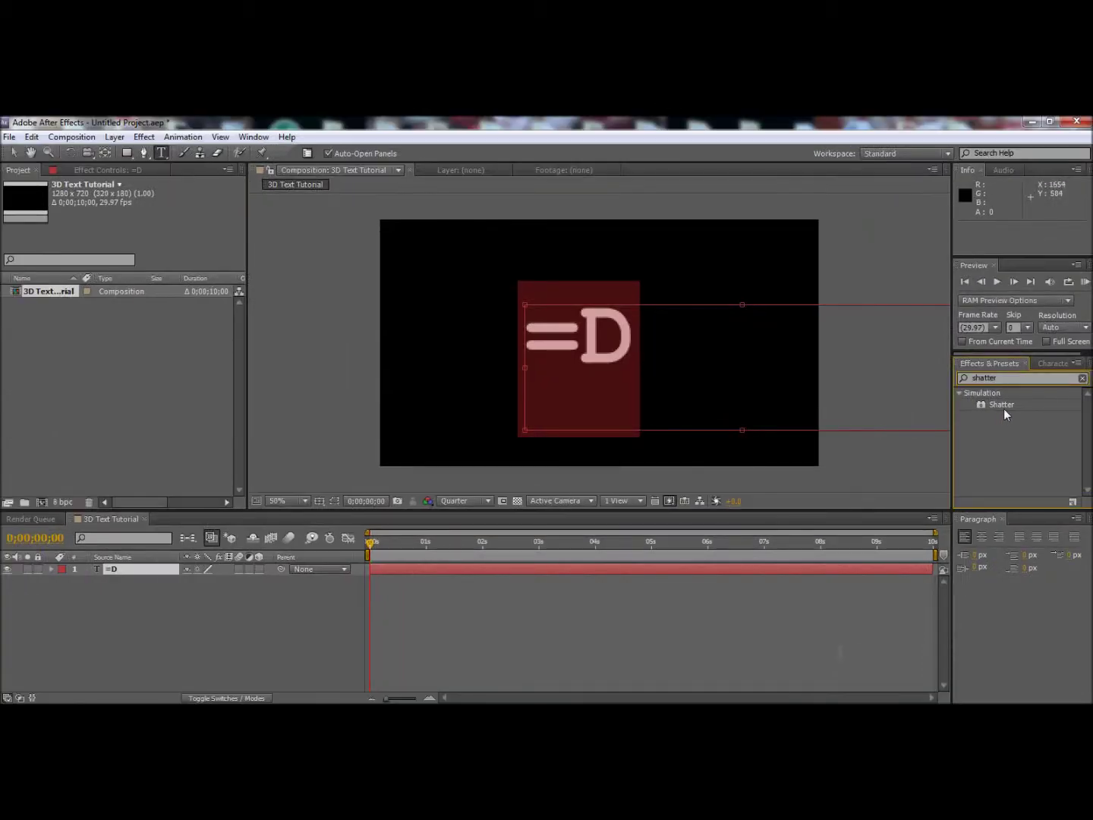
{"action": "left_click_drag", "start_coordinate": [1002, 405], "coordinate": [126, 577]}
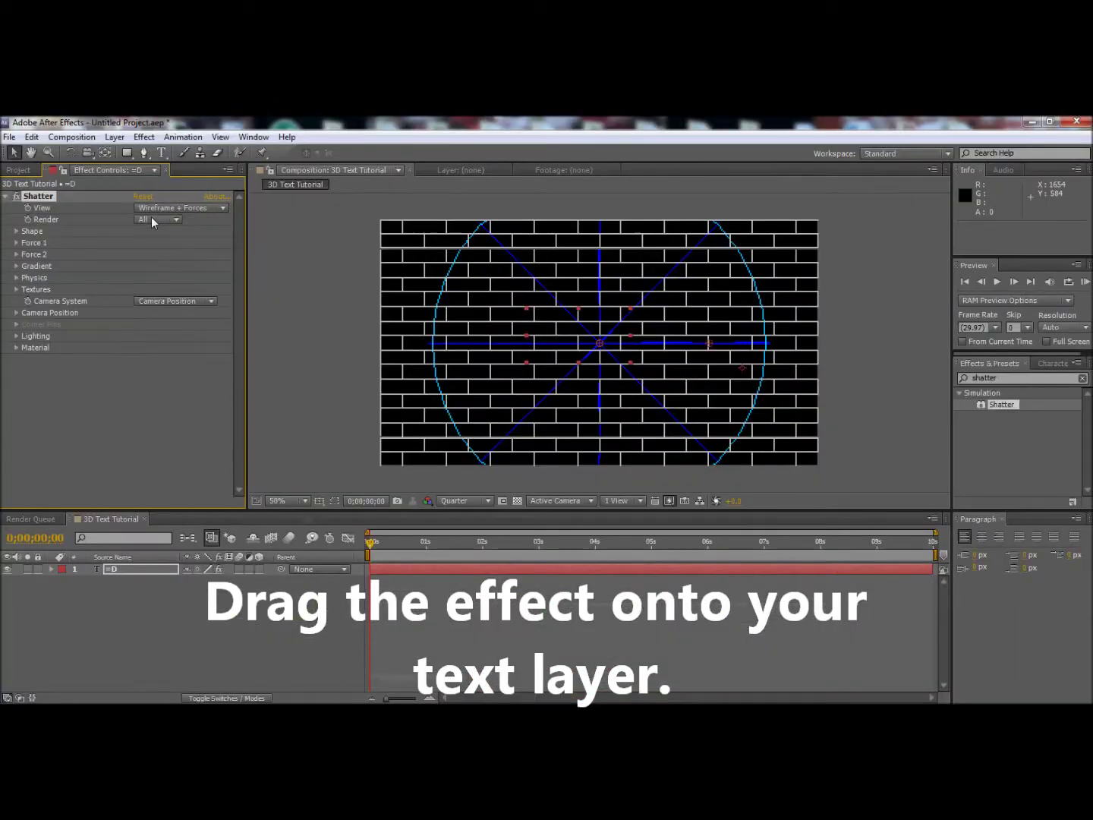
Set Shatter's View to Rendered with Render kept on All, and expand the Shape settings
{"action": "left_click", "coordinate": [365, 300]}
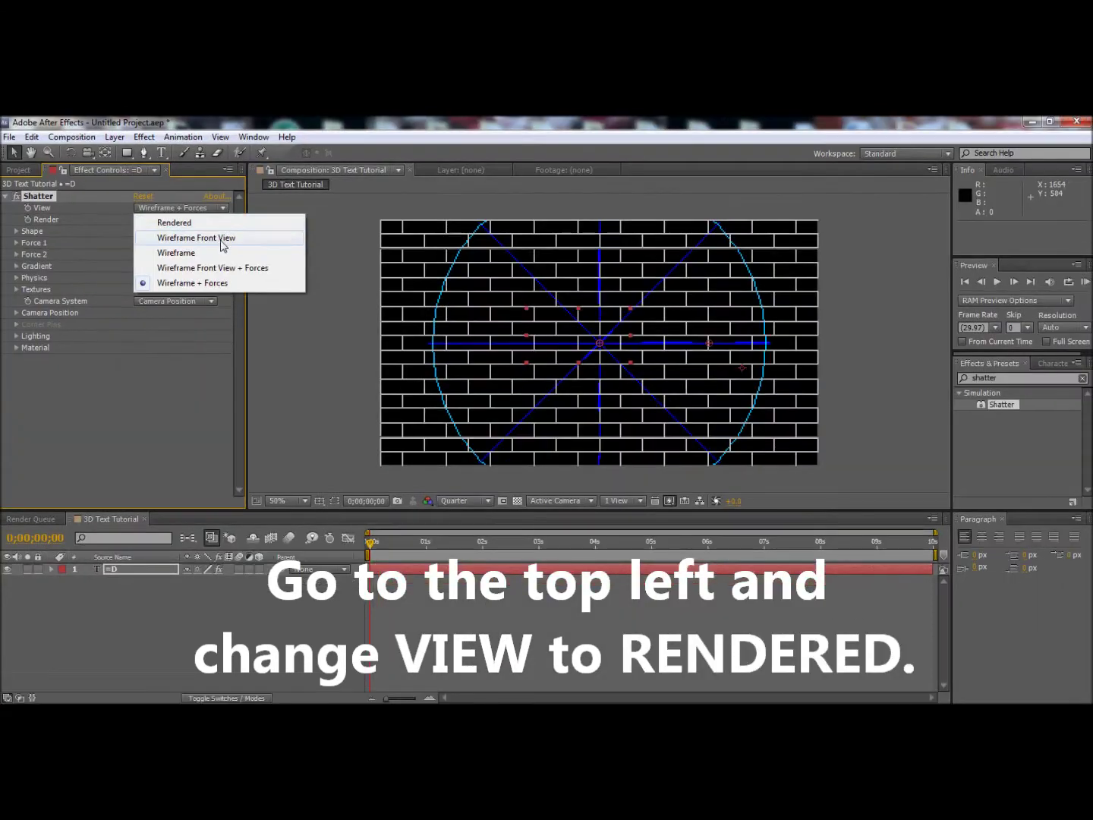
{"action": "left_click", "coordinate": [189, 222]}
{"action": "left_click", "coordinate": [178, 220]}
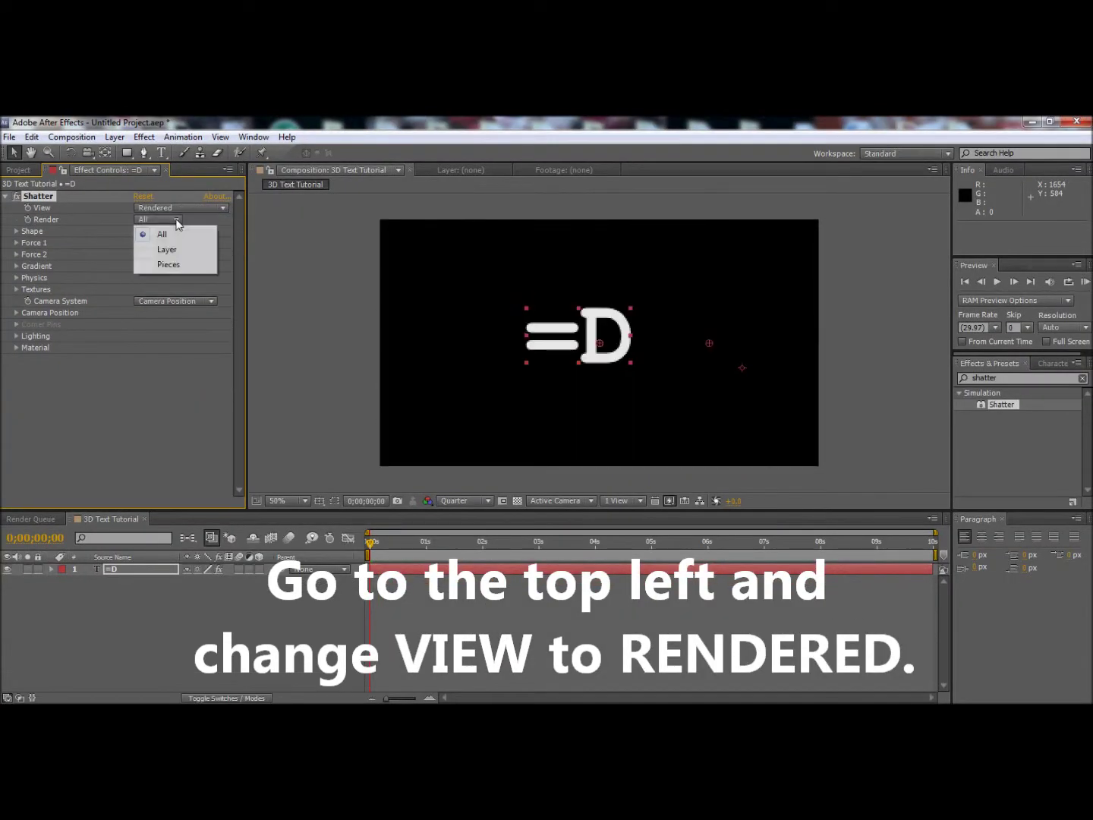
{"action": "left_click", "coordinate": [84, 216]}
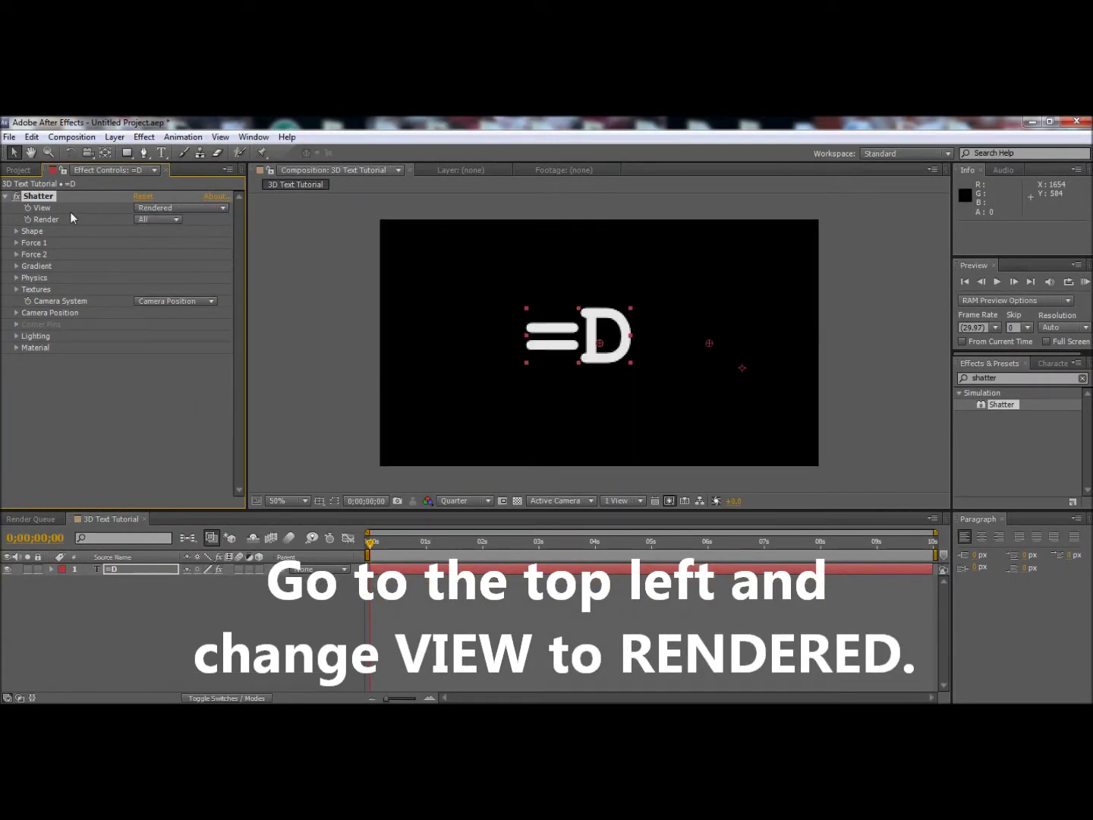
{"action": "left_click", "coordinate": [17, 231]}
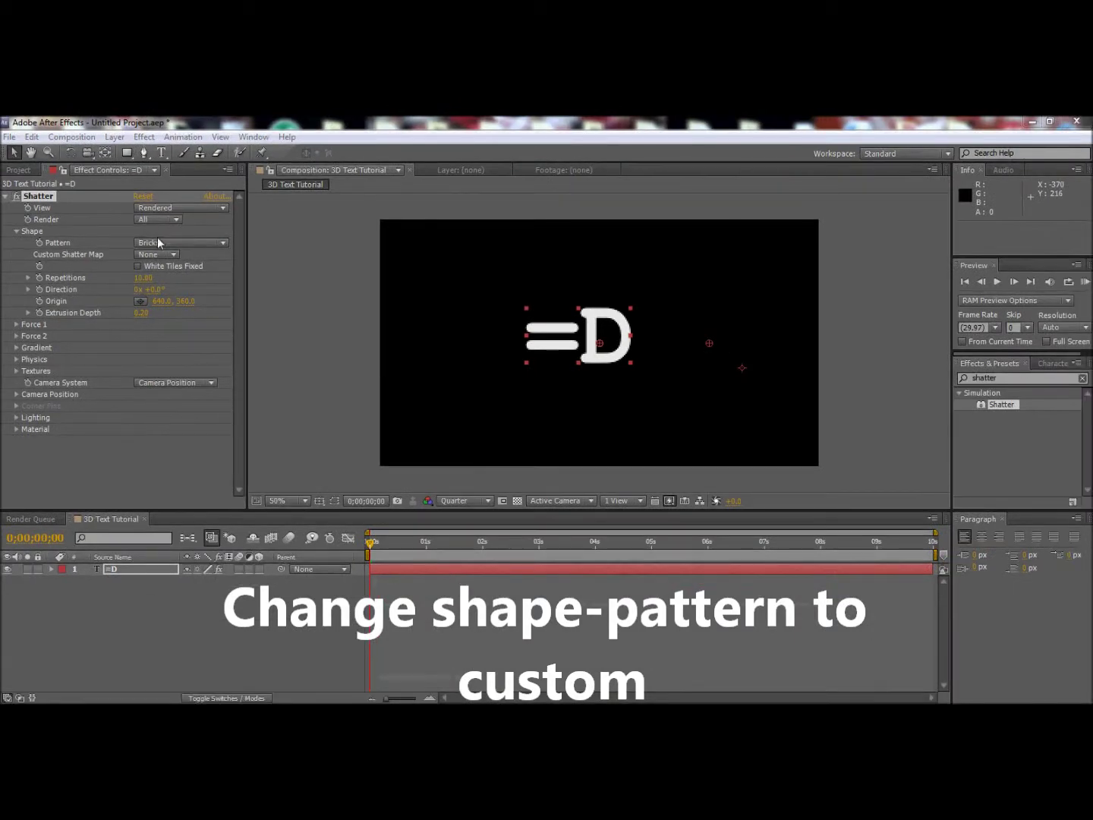
Set Shatter's Pattern to Custom with layer '1. =D' as the Custom Shatter Map
{"action": "left_click", "coordinate": [159, 242]}
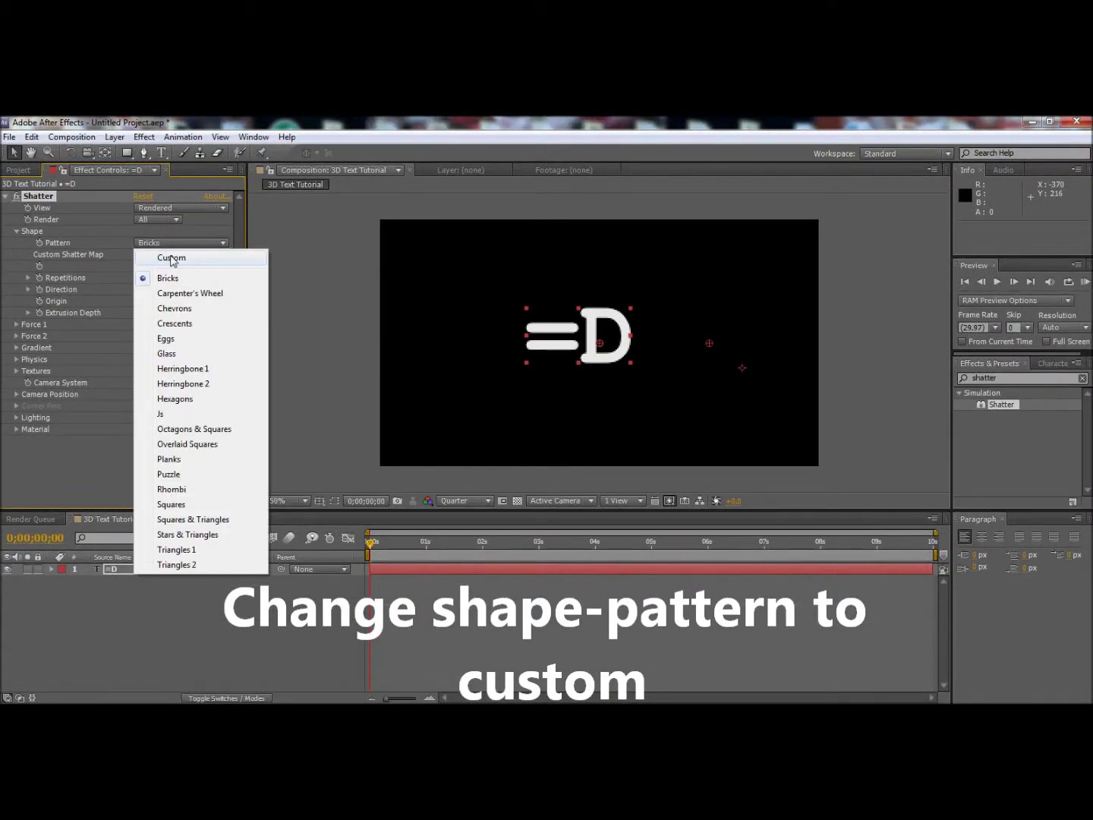
{"action": "left_click", "coordinate": [172, 258]}
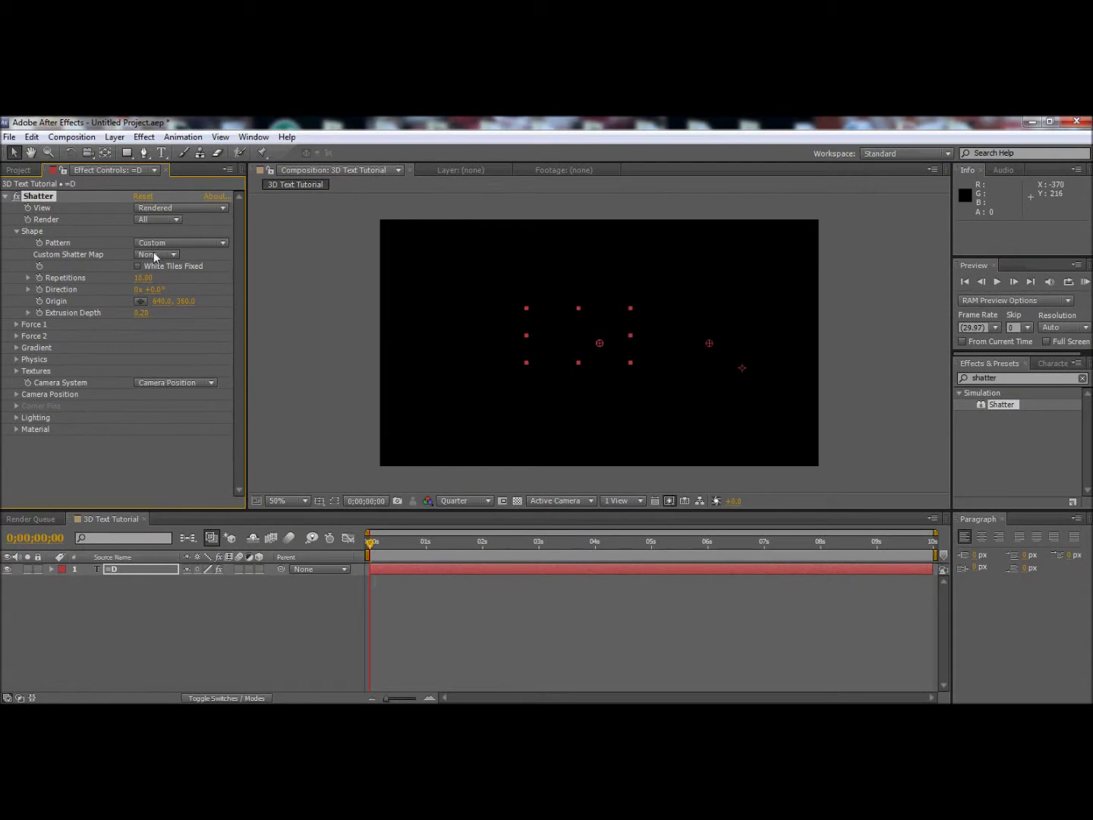
{"action": "left_click", "coordinate": [153, 256]}
{"action": "left_click", "coordinate": [160, 287]}
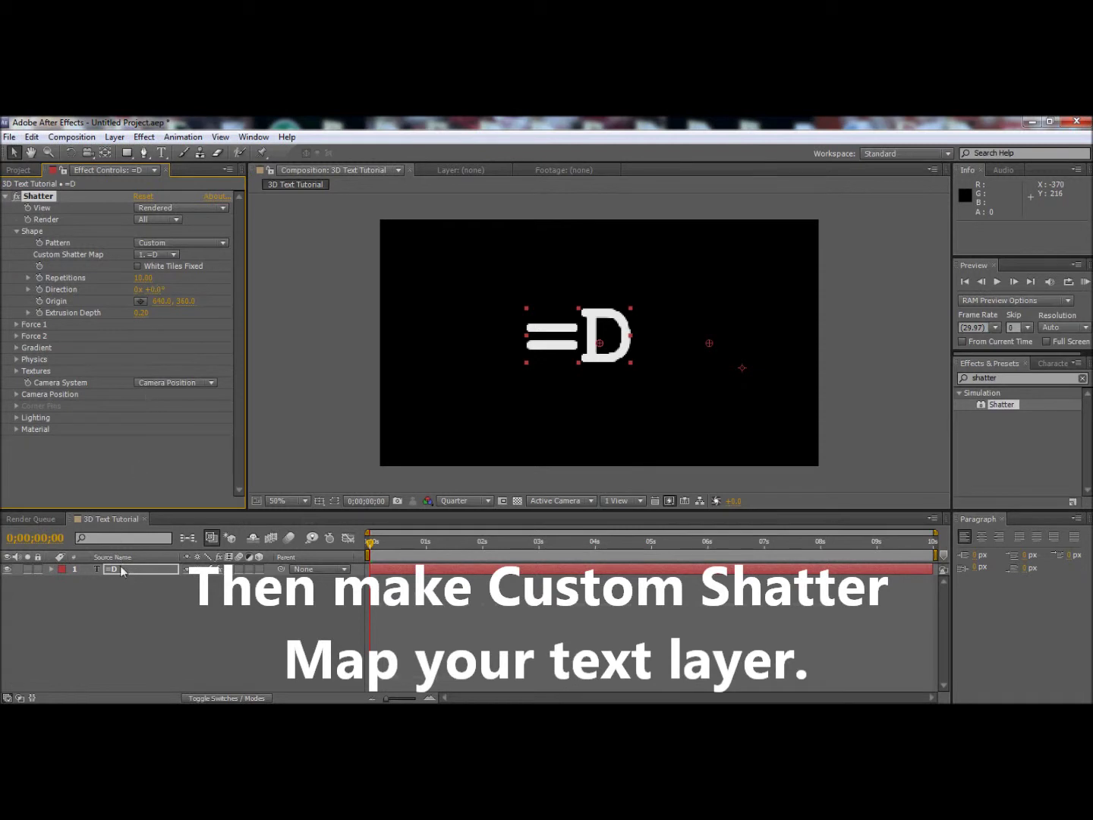
{"action": "left_click", "coordinate": [117, 570]}
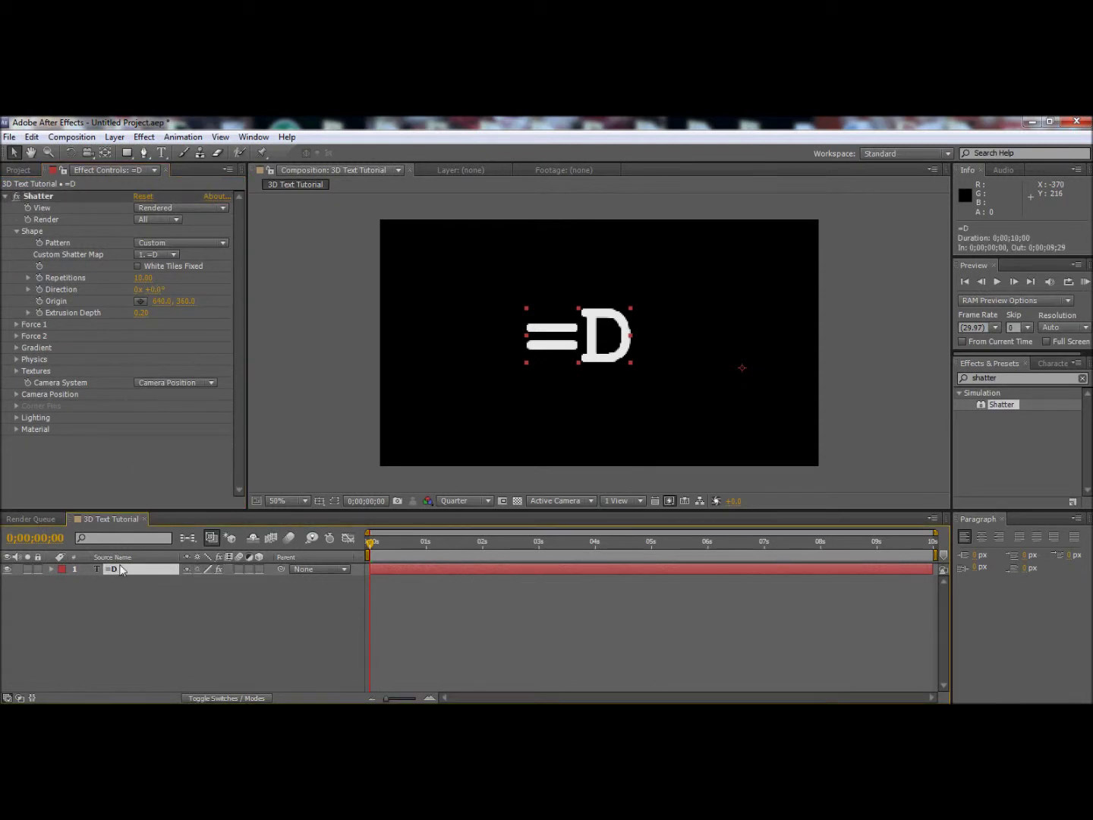
{"action": "key", "text": "ctrl+z"}
{"action": "left_click", "coordinate": [17, 395]}
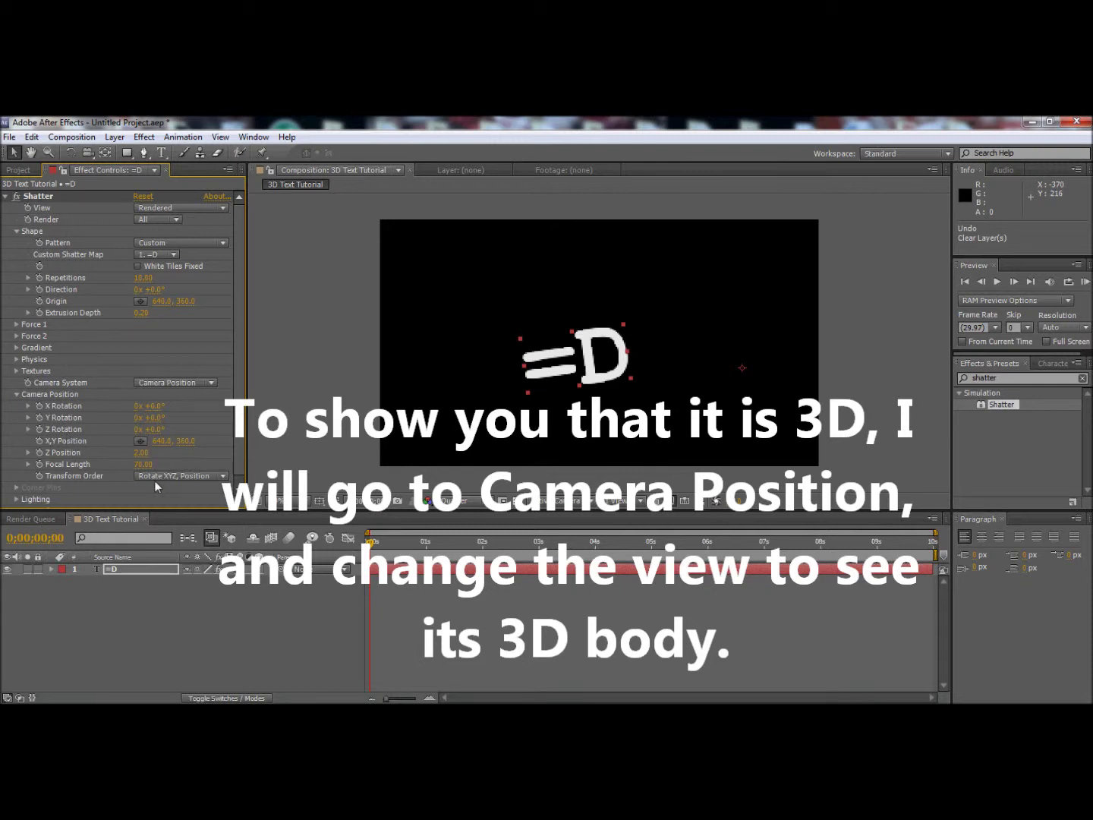
Adjust the Shatter camera's Z Position and tilt X Rotation to +90° to reveal the =D's thickness
{"action": "mouse_move", "coordinate": [140, 453]}
{"action": "left_mouse_down"}
{"action": "mouse_move", "coordinate": [180, 433]}
{"action": "mouse_move", "coordinate": [147, 432]}
{"action": "mouse_move", "coordinate": [175, 406]}
{"action": "mouse_move", "coordinate": [182, 417]}
{"action": "left_mouse_up"}
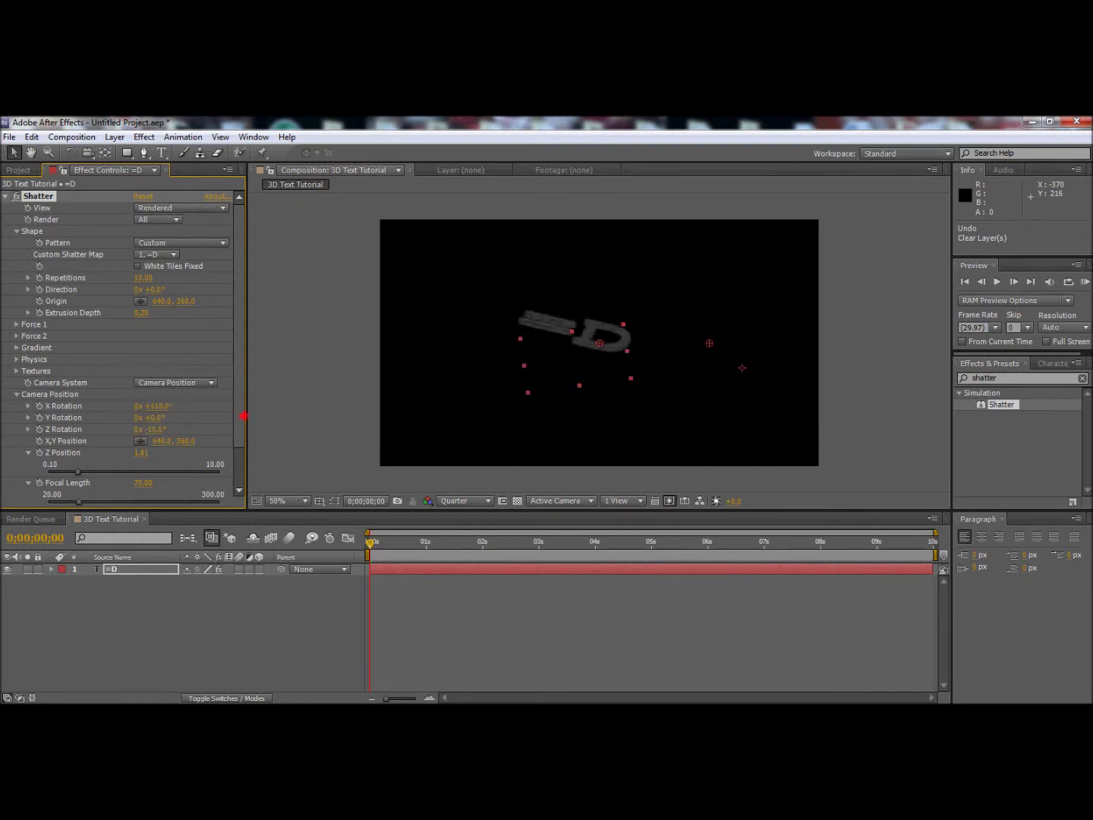
{"action": "mouse_move", "coordinate": [153, 406]}
{"action": "left_mouse_down"}
{"action": "mouse_move", "coordinate": [429, 452]}
{"action": "mouse_move", "coordinate": [218, 453]}
{"action": "mouse_move", "coordinate": [240, 454]}
{"action": "left_mouse_up"}
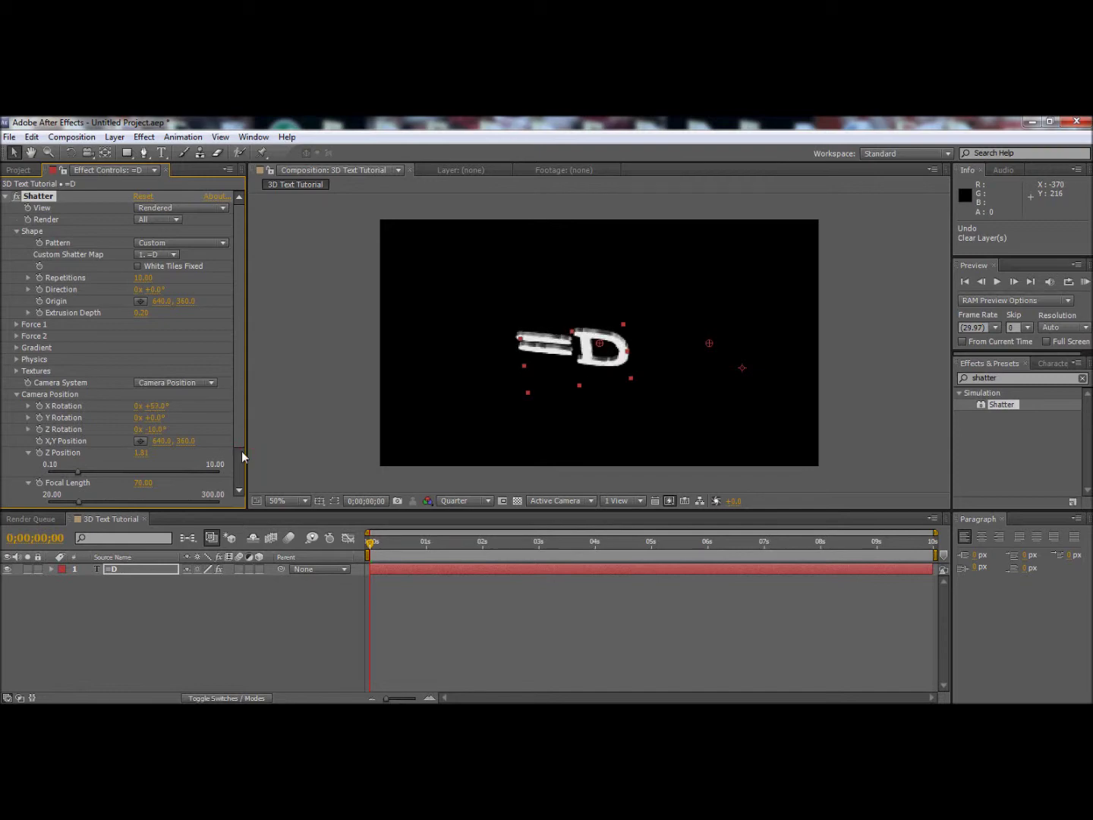
{"action": "key", "text": "ctrl+z"}
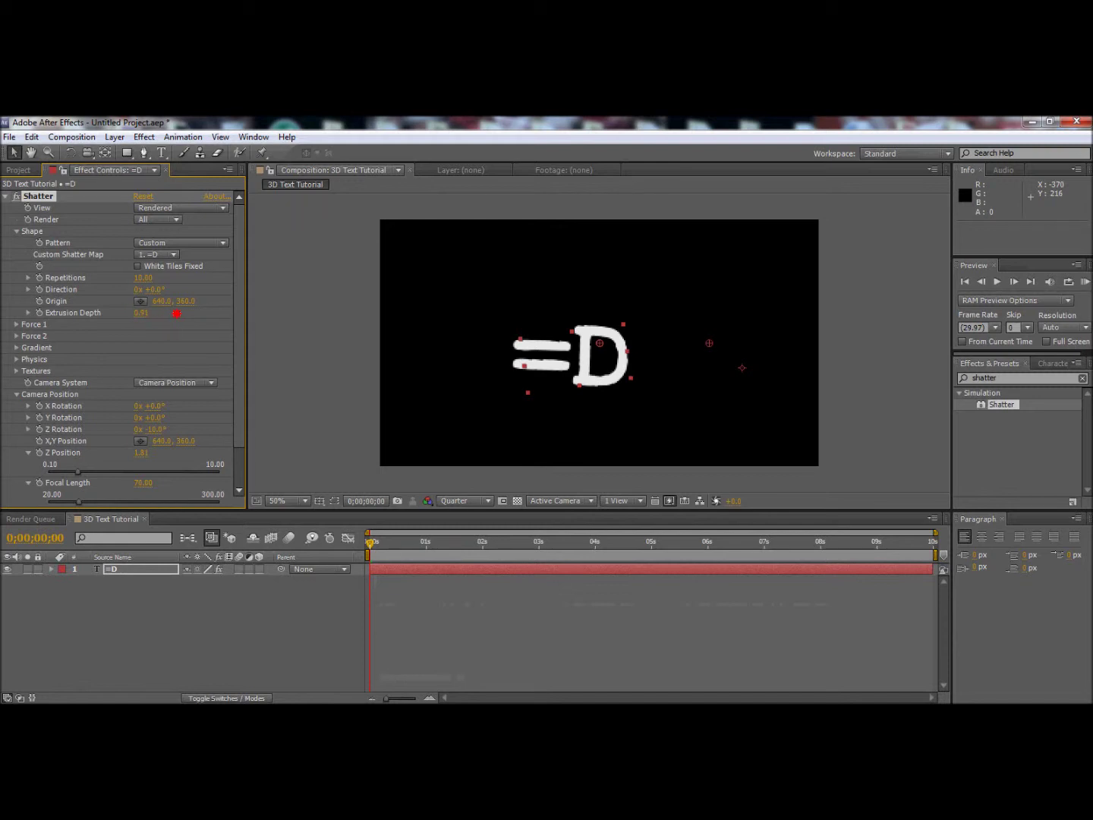
{"action": "left_click_drag", "start_coordinate": [149, 407], "coordinate": [201, 406]}
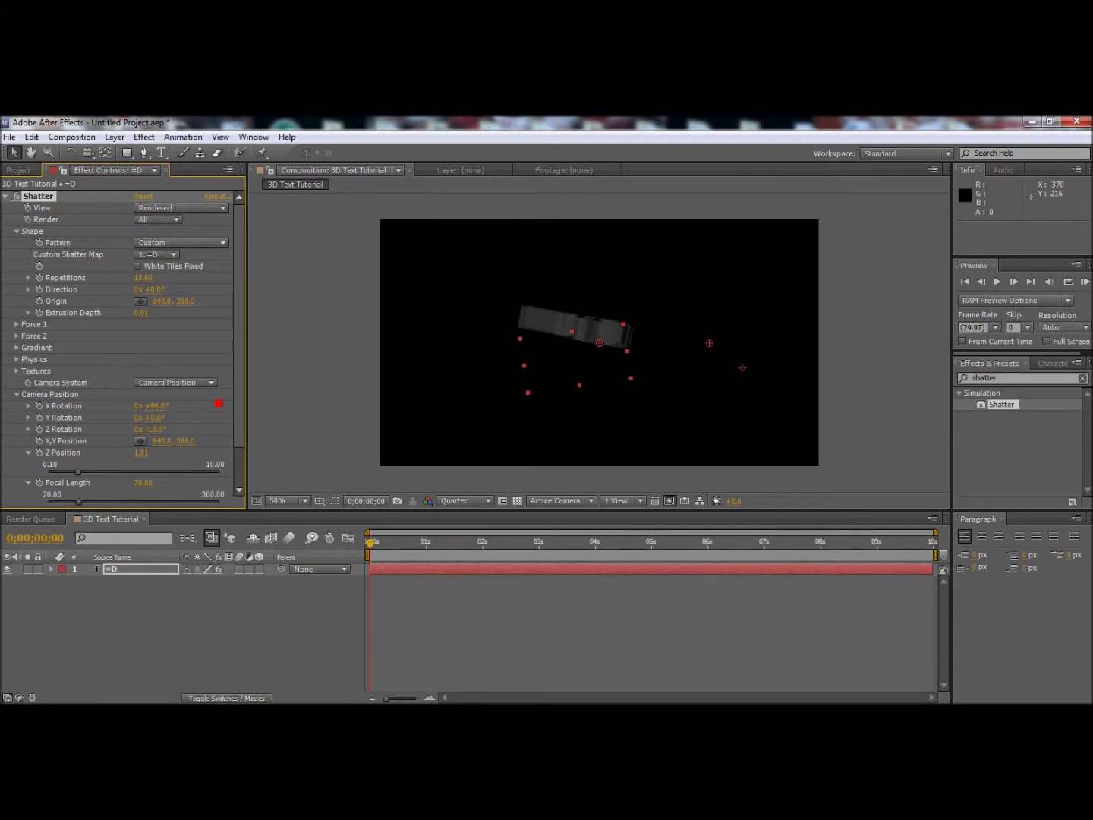